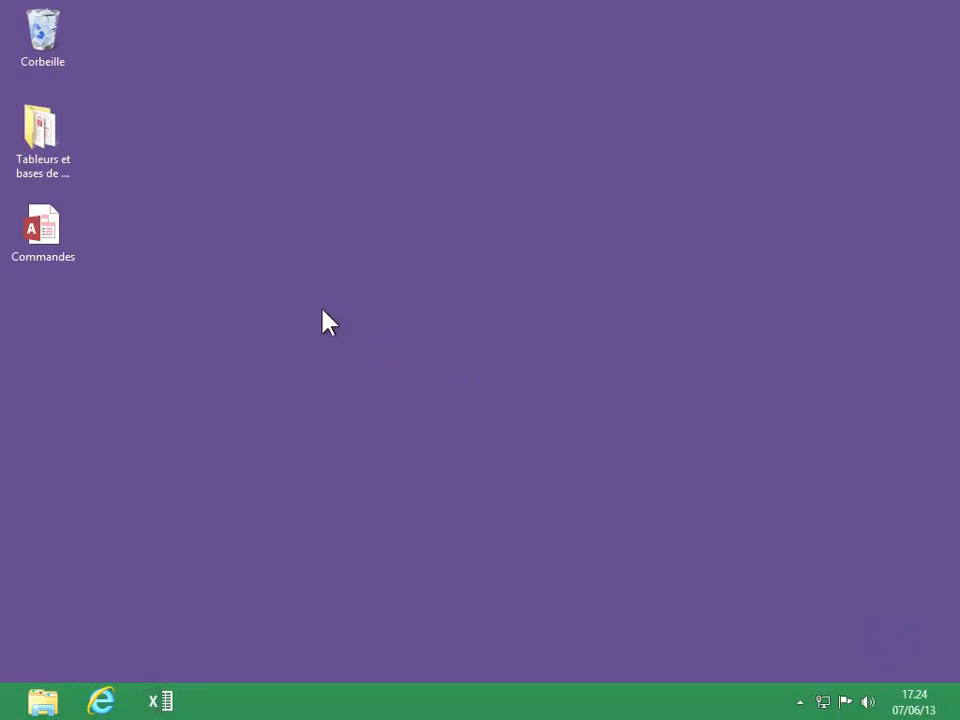
Open the Commandes Access database from the desktop, examine the relationships between its tables, and close it.
double_click(47, 238)
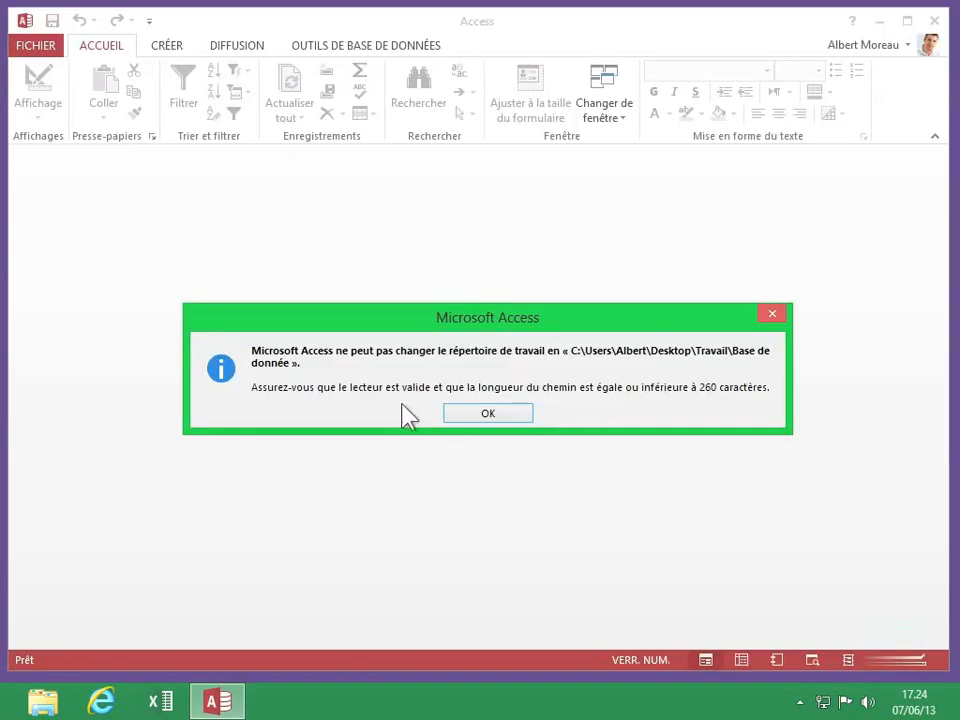
left_click(470, 413)
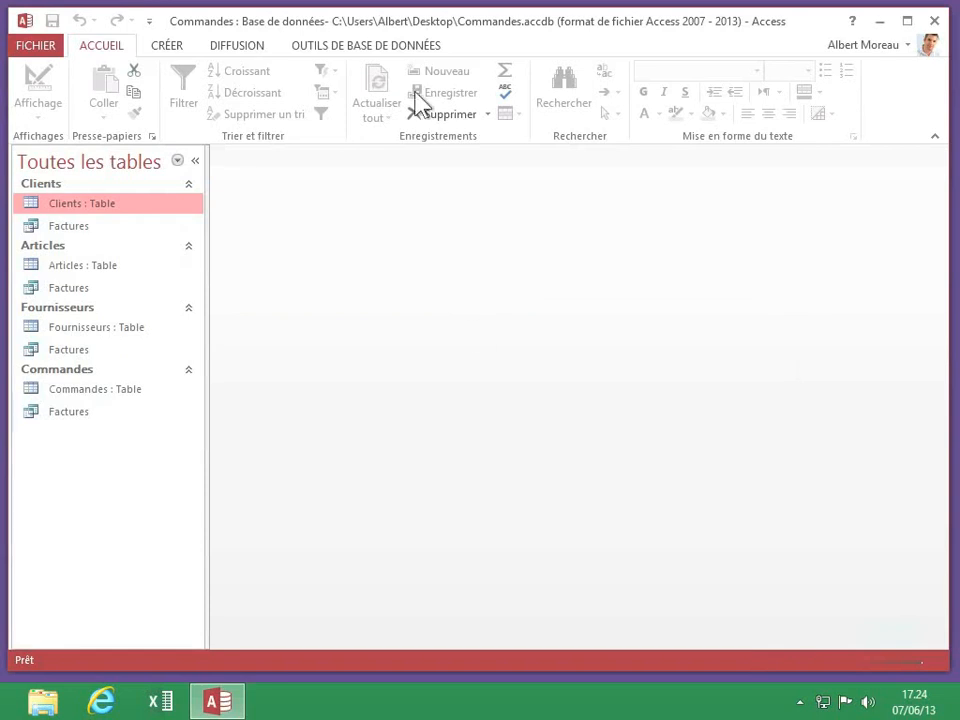
left_click(396, 48)
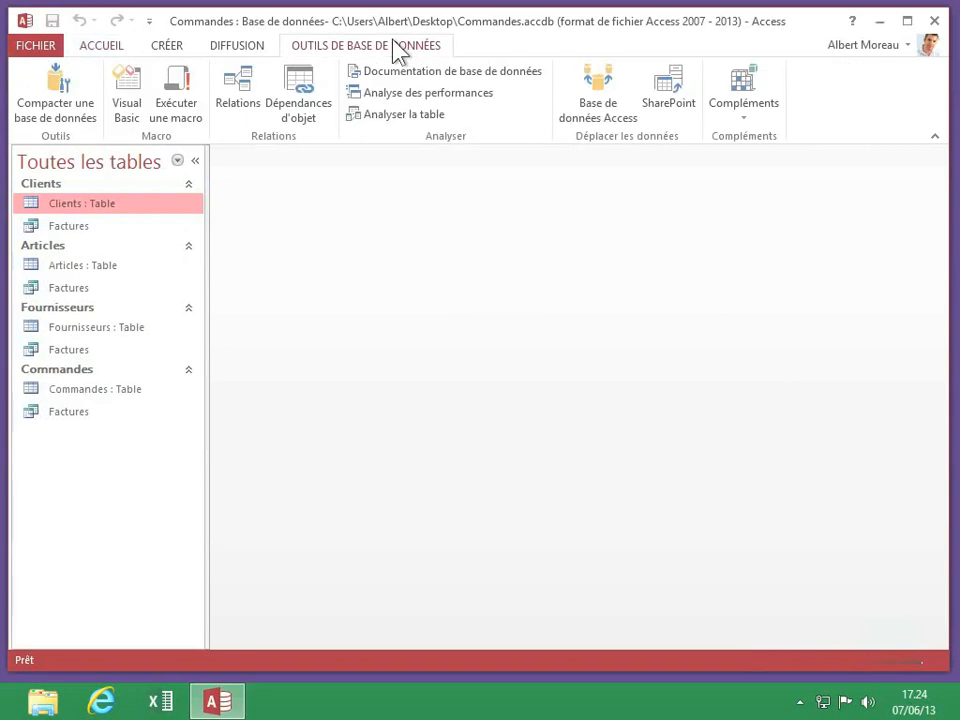
left_click(250, 88)
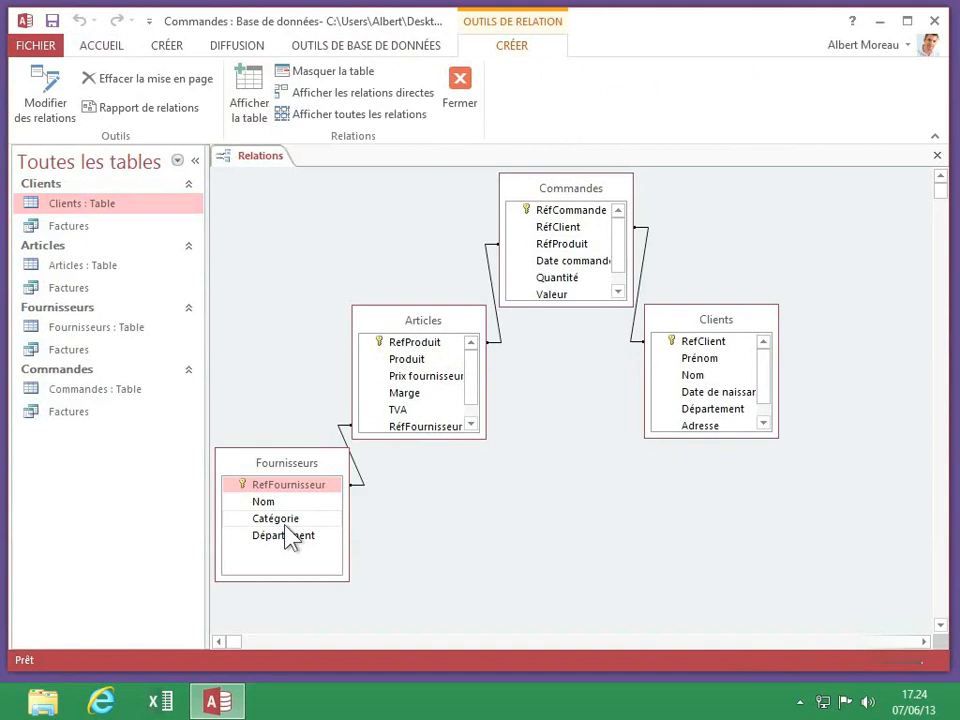
left_click(932, 22)
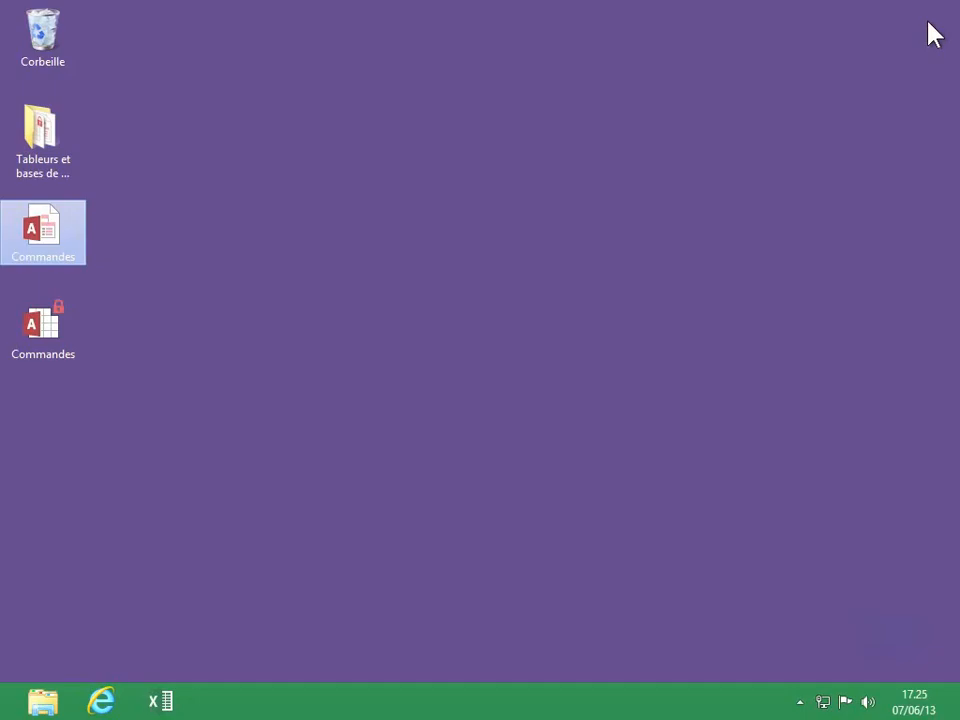
left_click(464, 361)
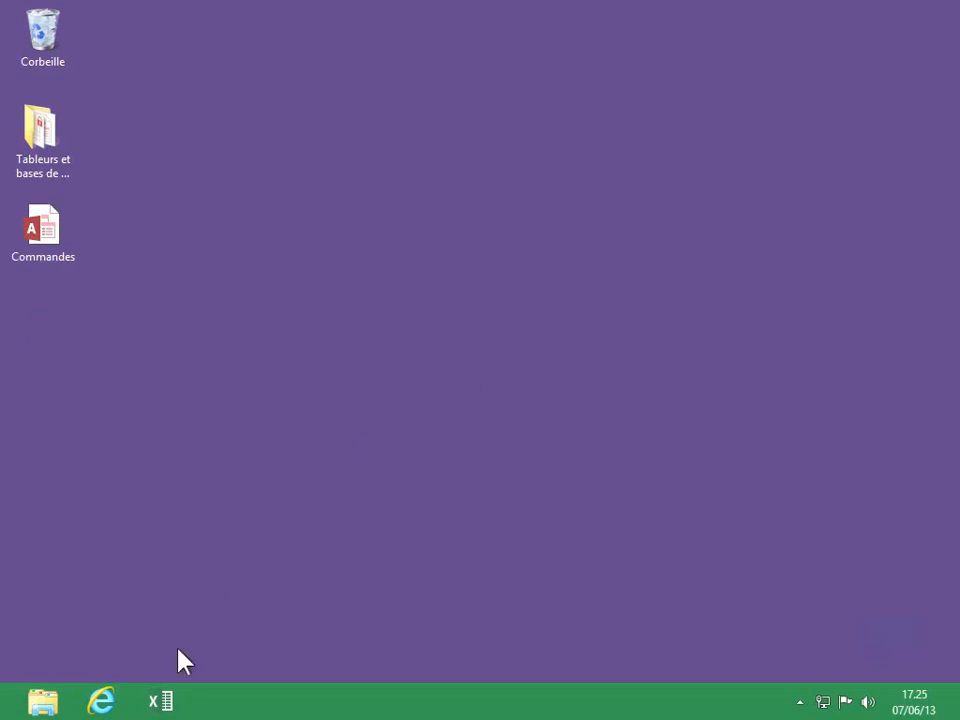
Create a blank workbook in Excel and choose the Commandes Access database on the desktop as its external data source.
left_click(161, 700)
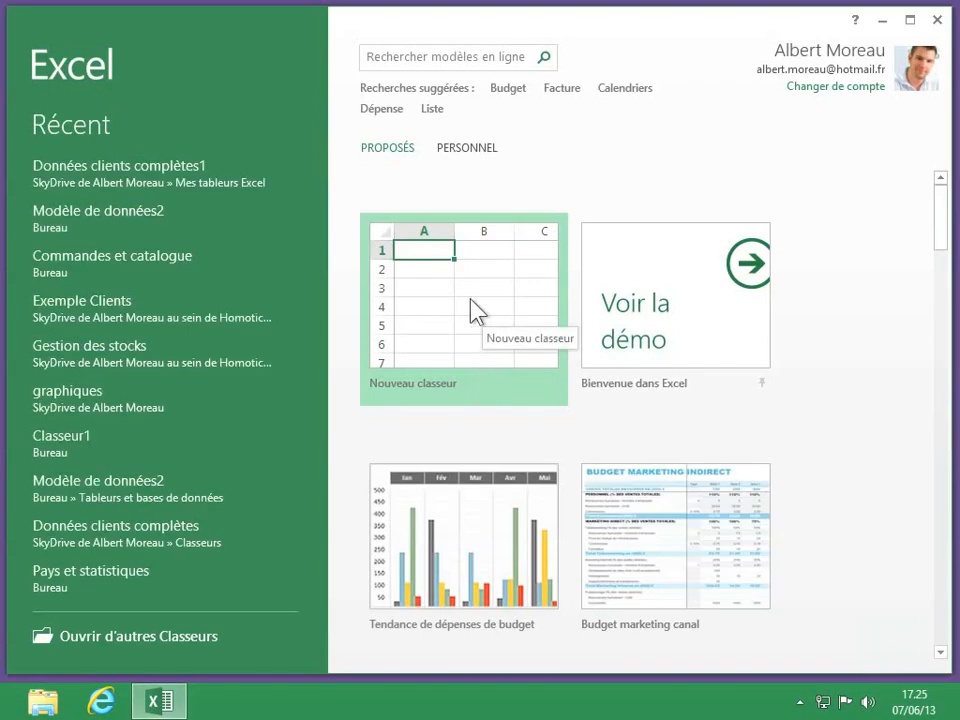
left_click(459, 308)
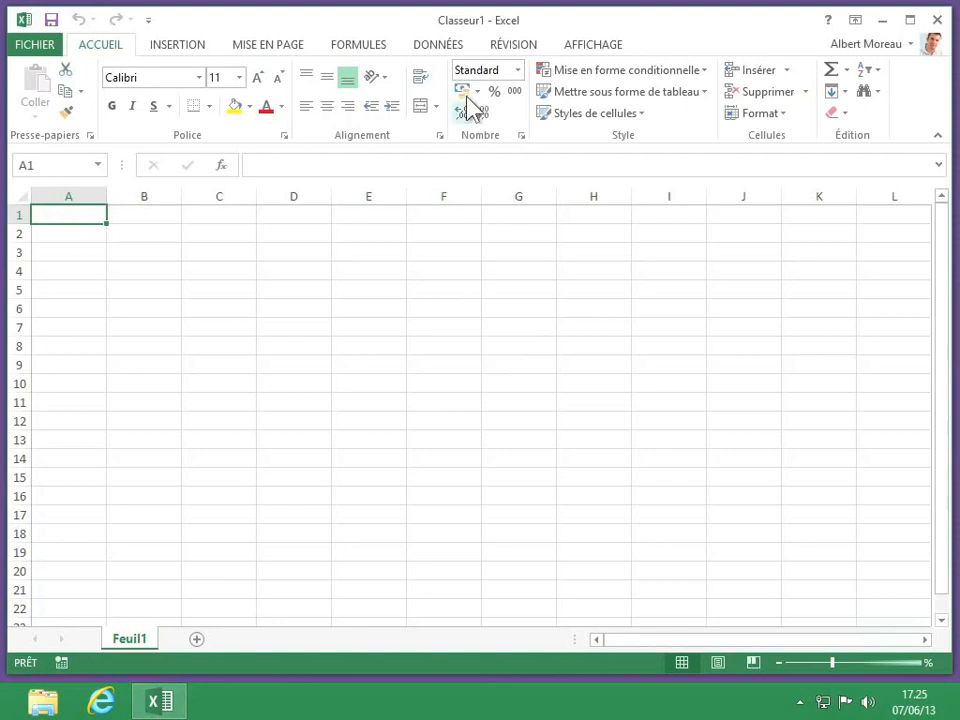
left_click(447, 45)
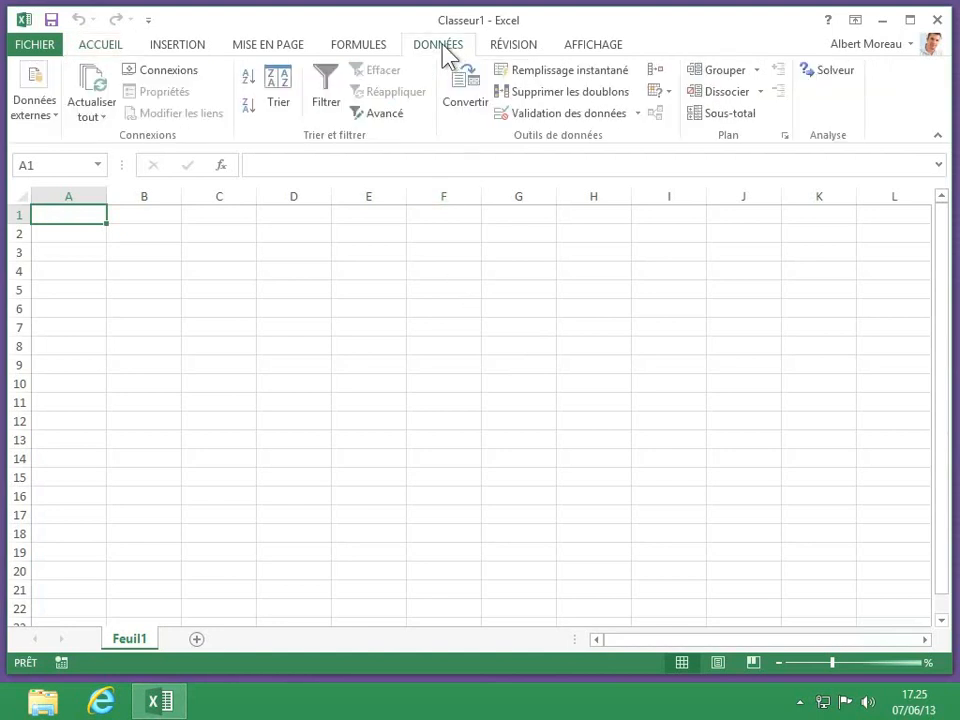
left_click(54, 118)
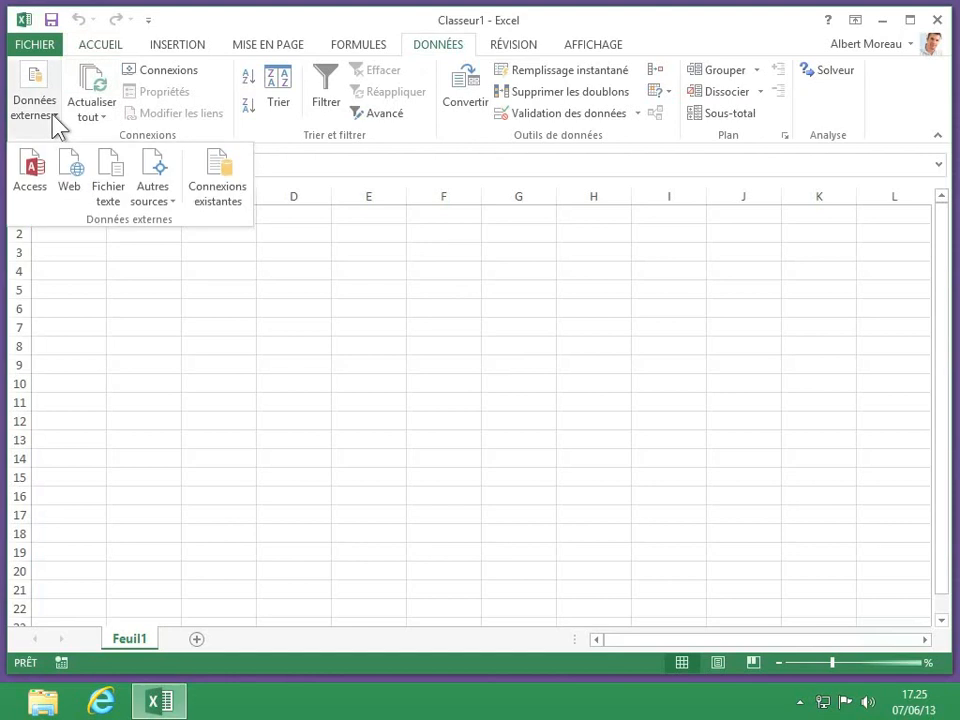
left_click(31, 177)
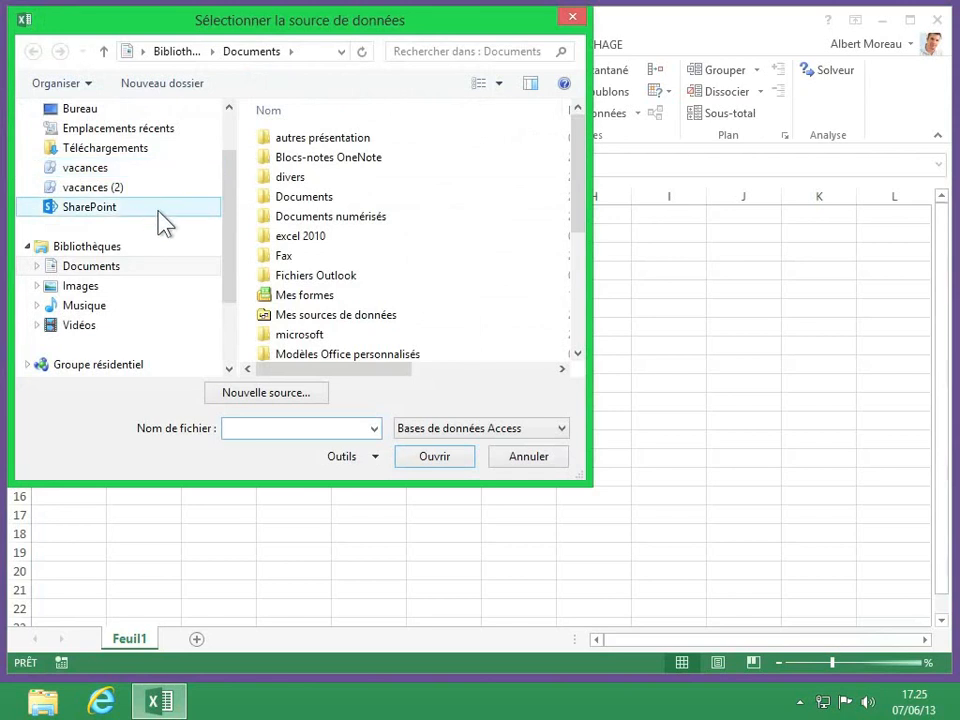
left_click(80, 110)
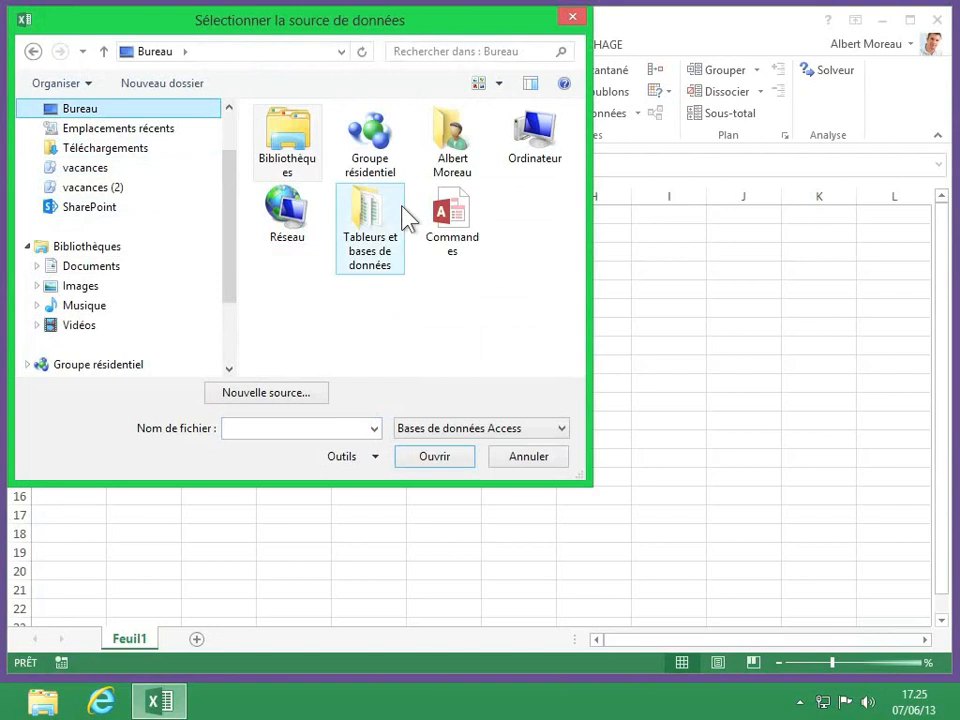
left_click(456, 218)
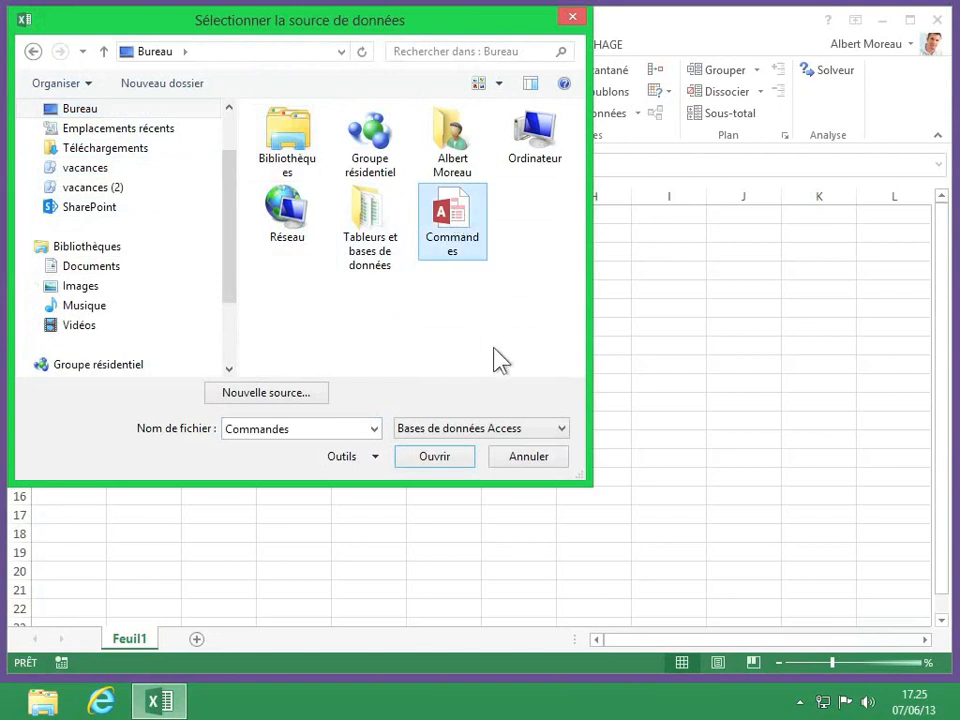
left_click(446, 459)
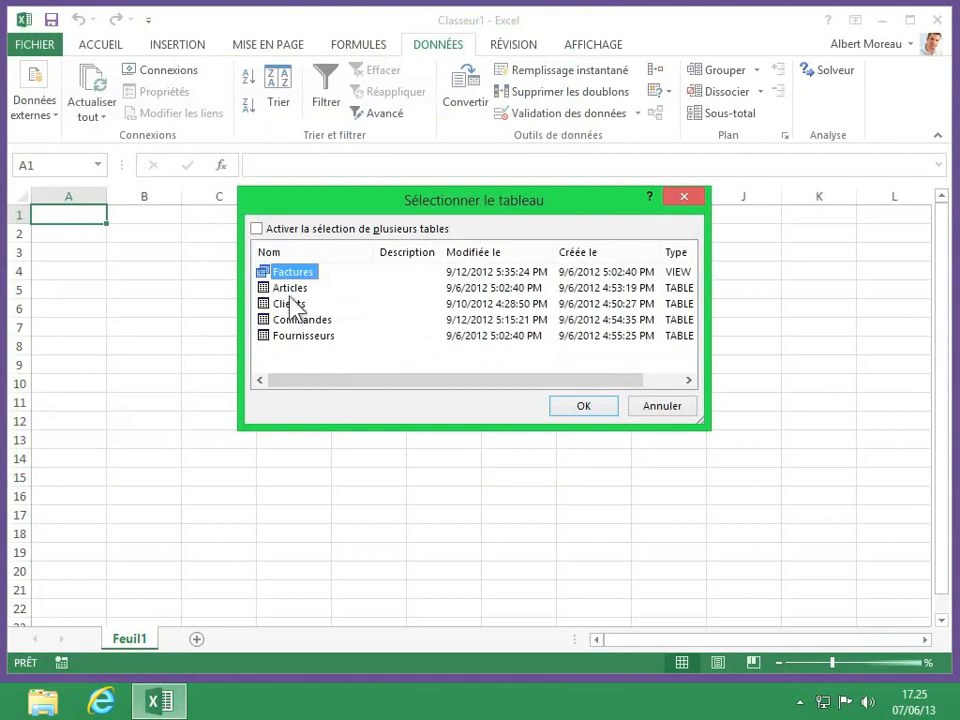
Import the Articles, Clients, Commandes and Fournisseurs tables together as a PivotChart in the existing worksheet at cell A1.
left_click(257, 229)
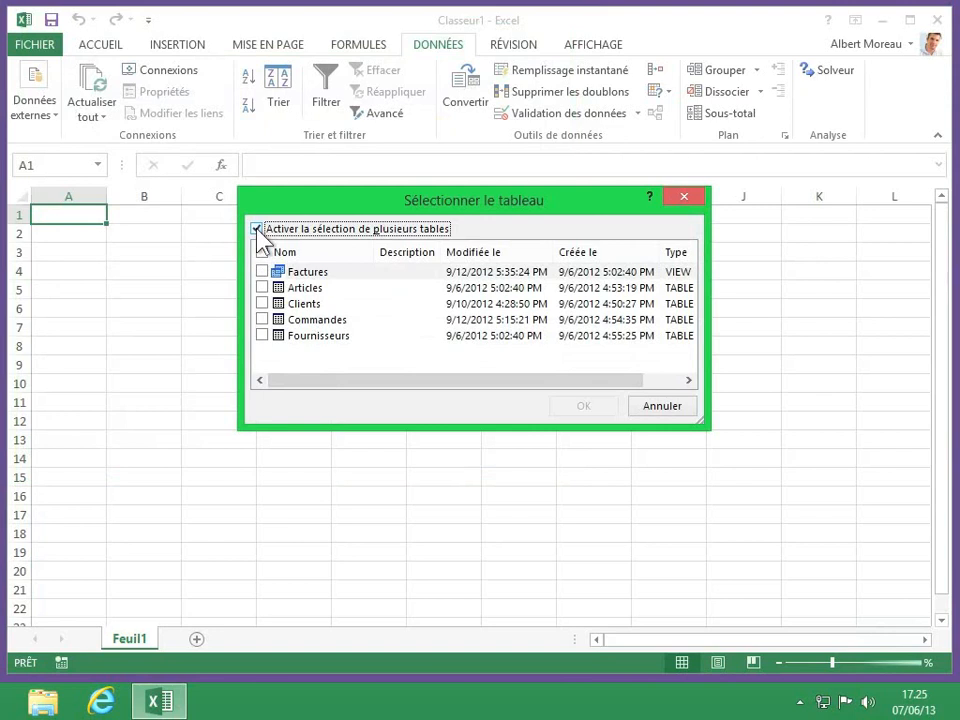
left_click(262, 288)
left_click(262, 304)
left_click(262, 320)
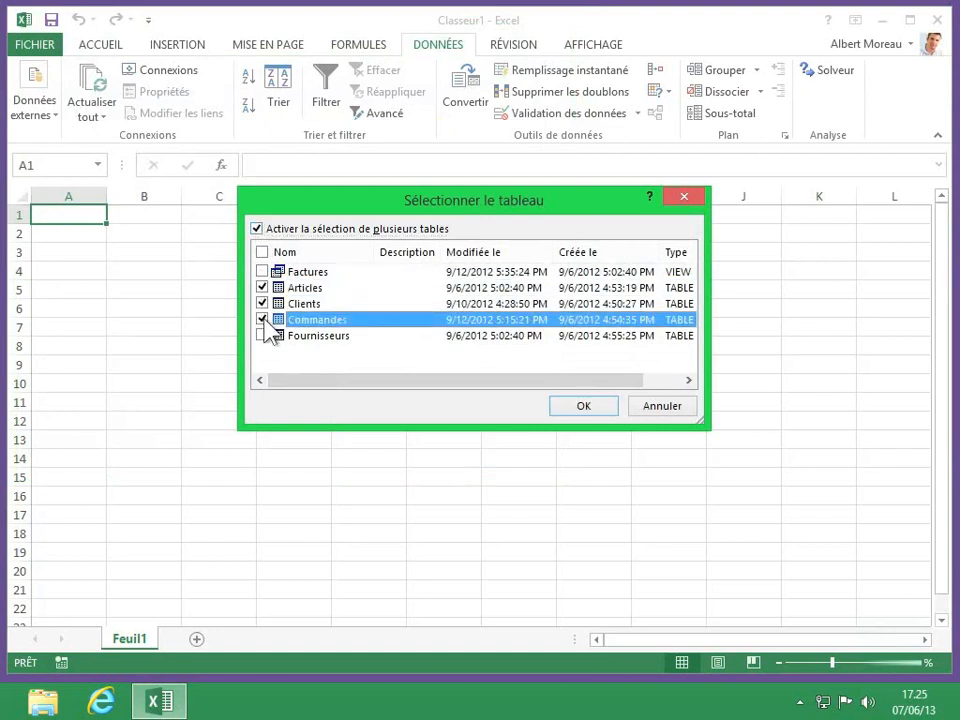
left_click(262, 336)
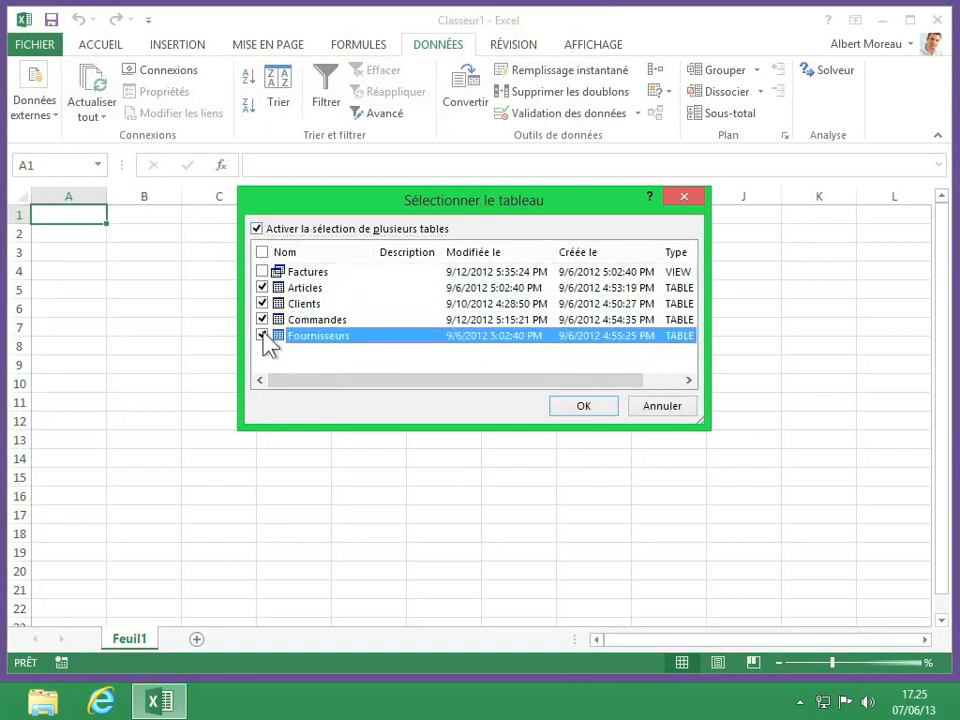
left_click(572, 405)
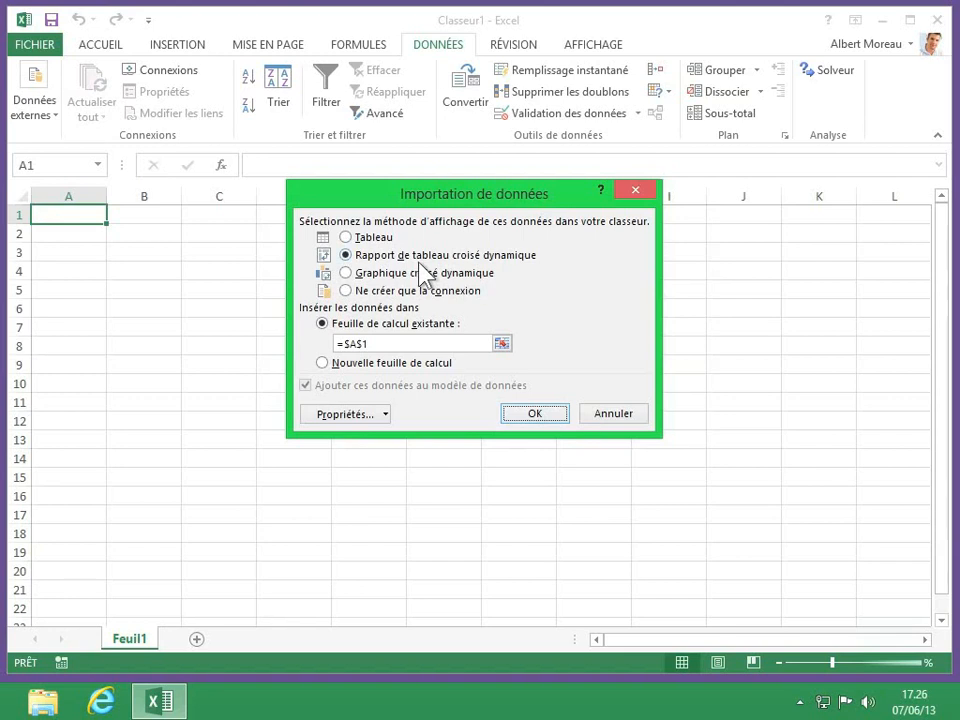
left_click(385, 279)
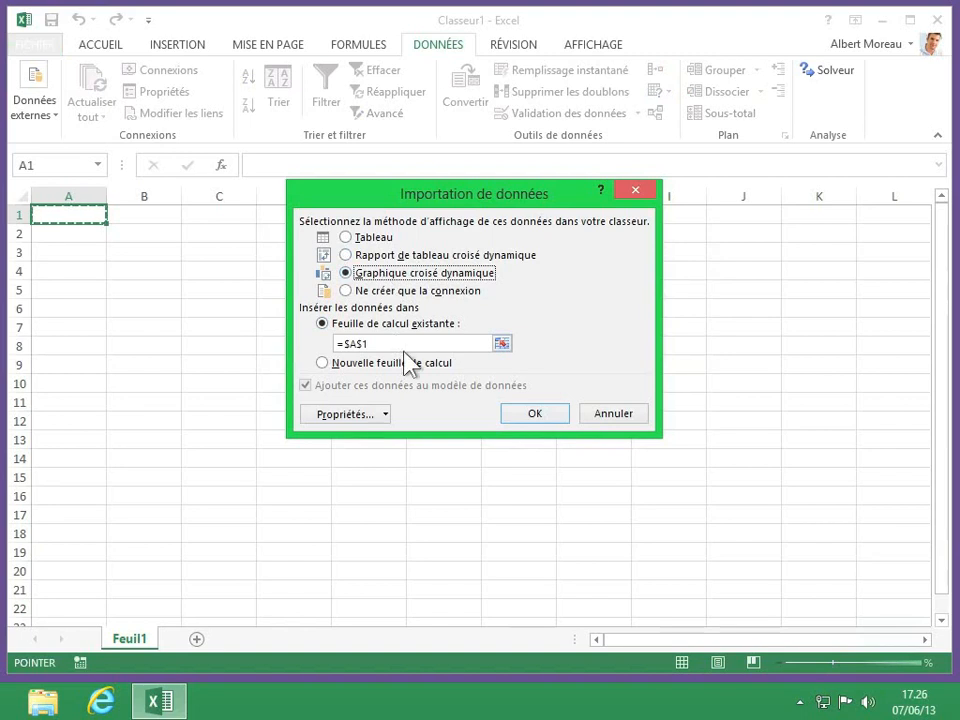
left_click(535, 414)
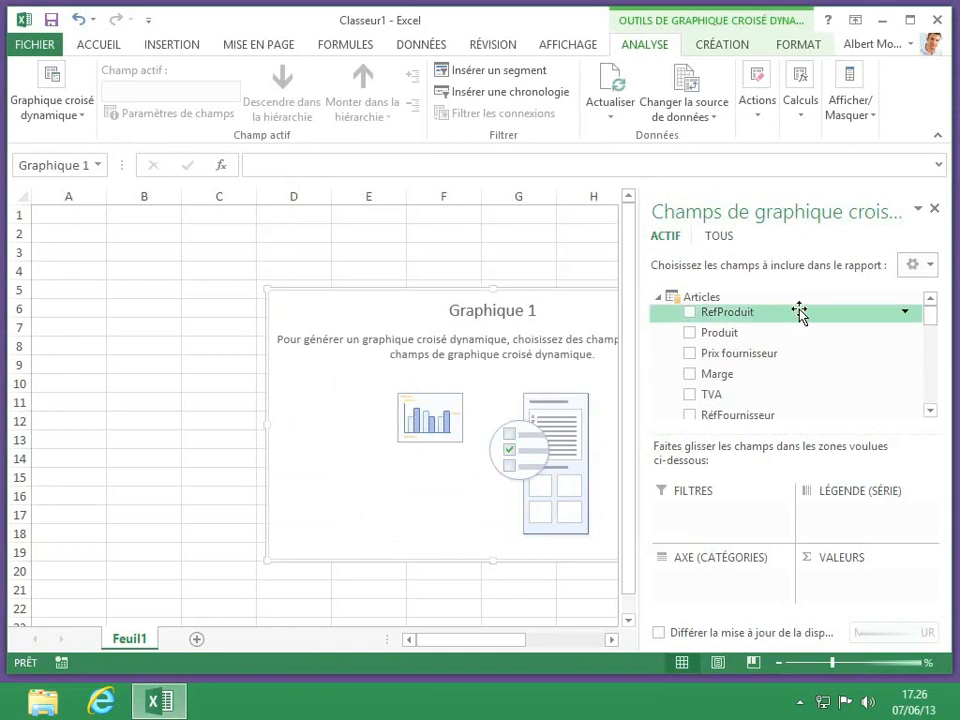
List the fields of all imported tables and set the Clients table's Département field as the chart's category axis.
left_click(722, 242)
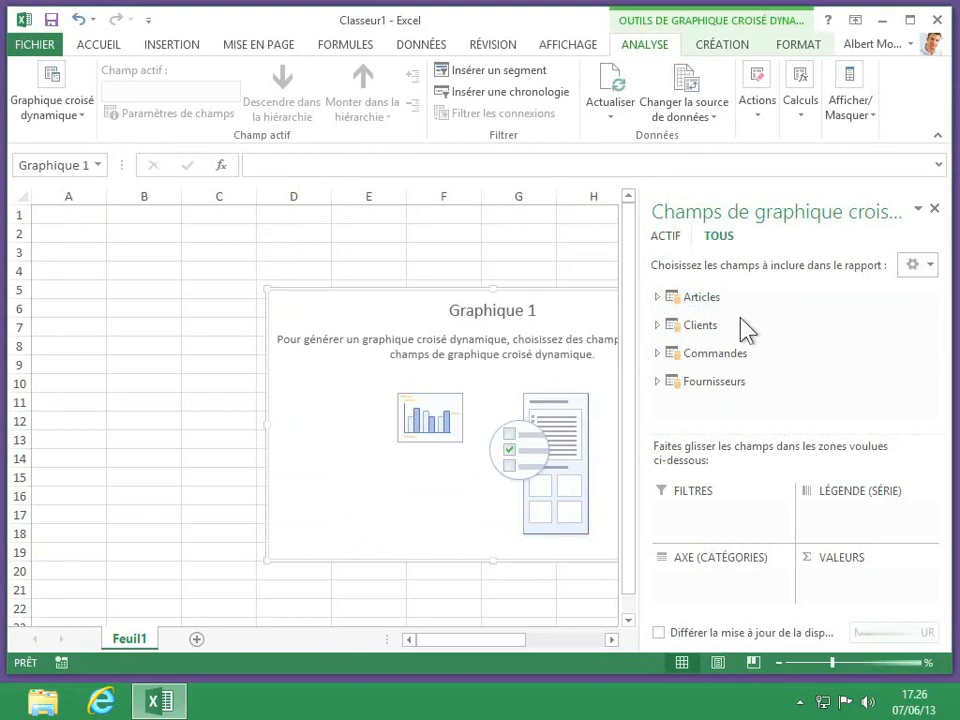
left_click(657, 326)
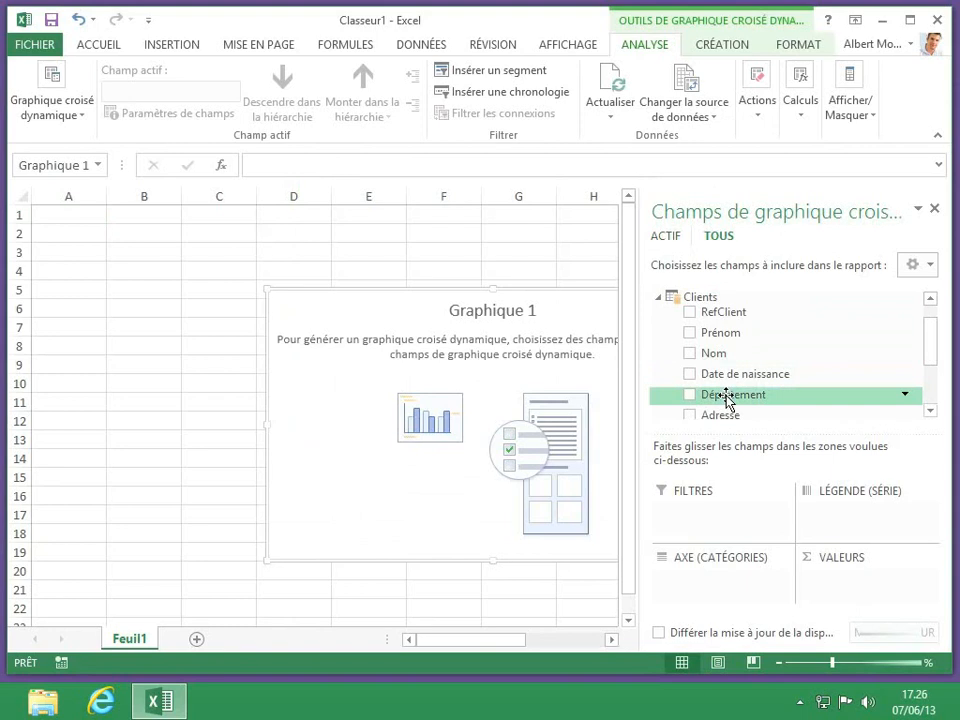
left_click_drag(729, 398, 708, 592)
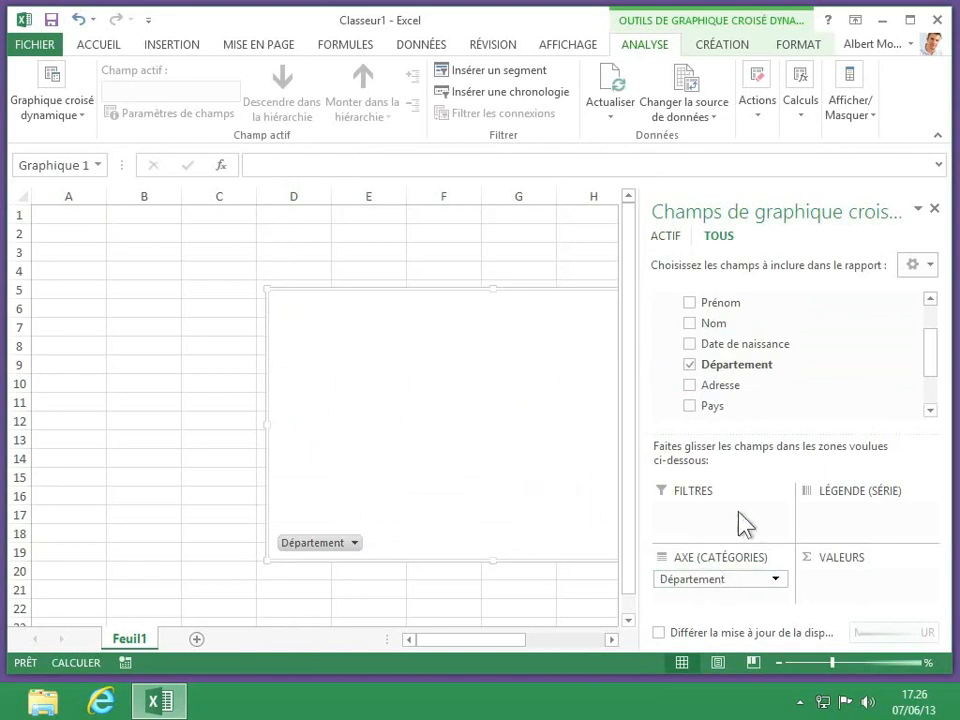
Add the Valeur field of the Commandes table to the PivotChart's values.
left_click_drag(940, 362, 933, 398)
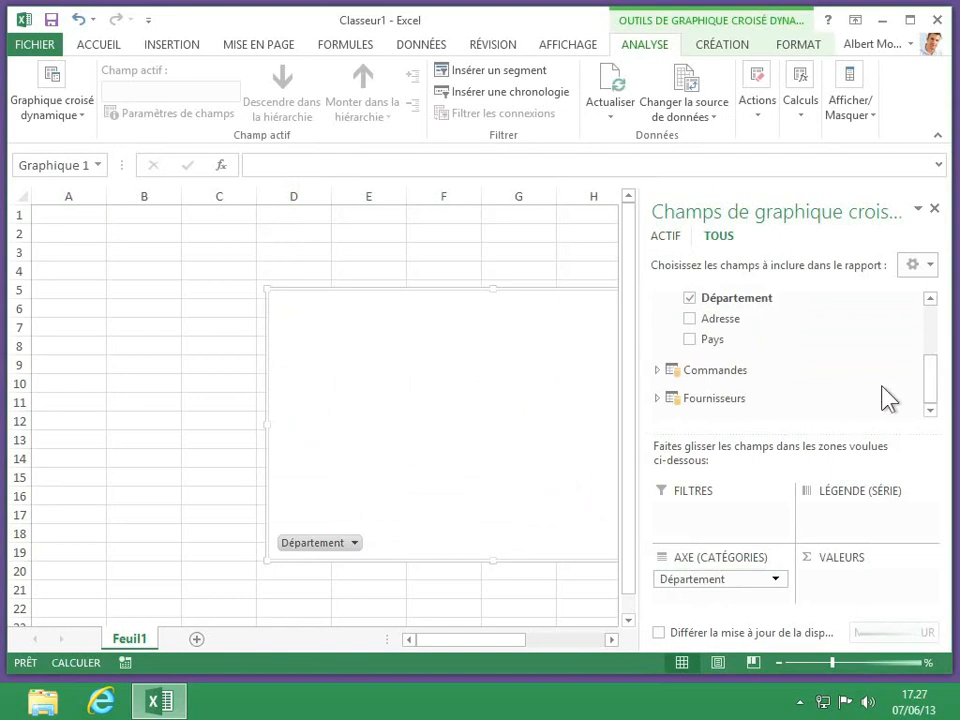
left_click(657, 370)
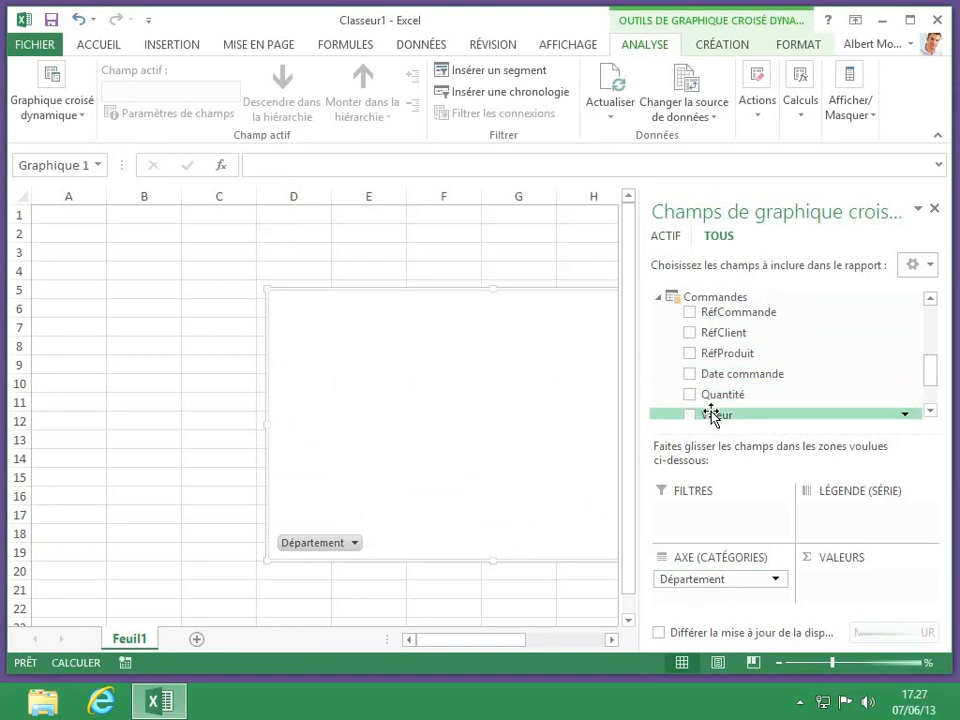
left_click_drag(713, 415, 851, 583)
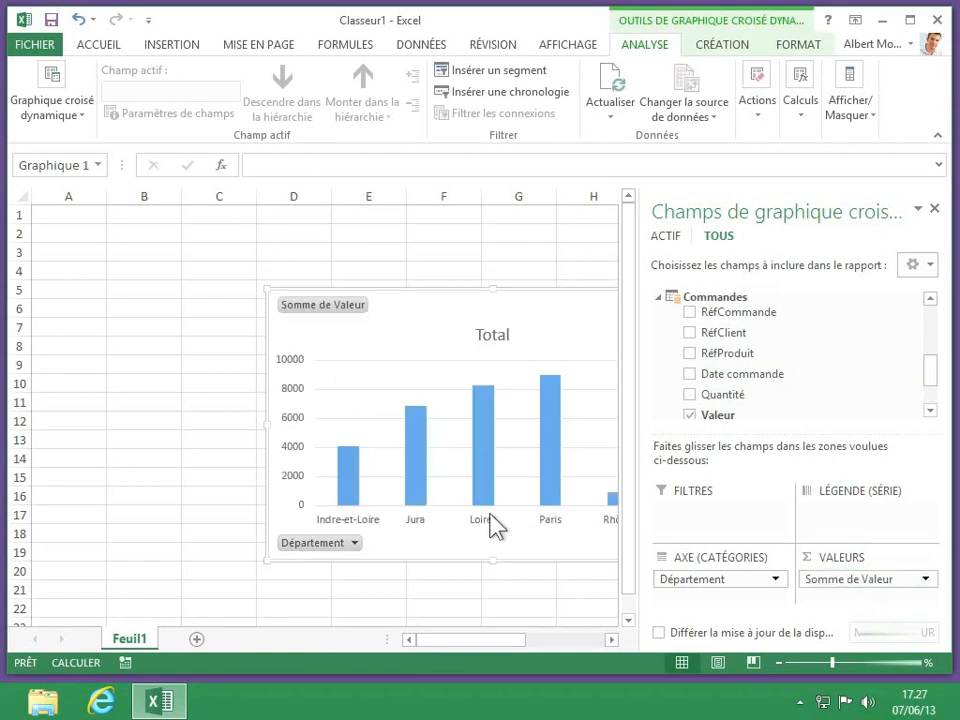
left_click(610, 640)
left_click(610, 640)
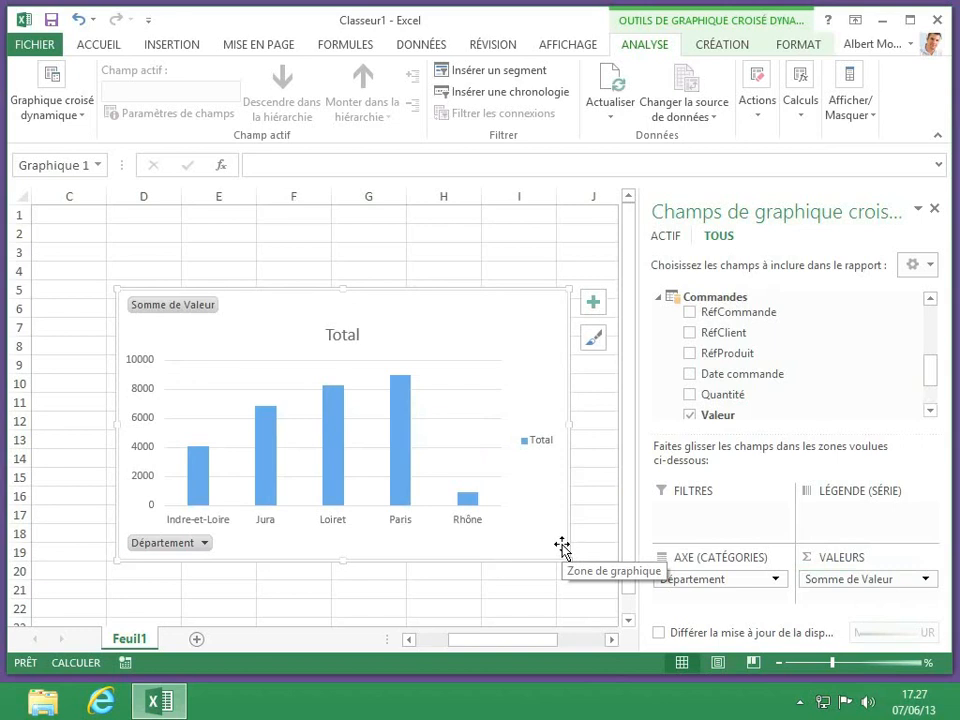
Use the Catégorie field of the Fournisseurs table as the PivotChart's legend series.
left_click(930, 410)
left_click(930, 410)
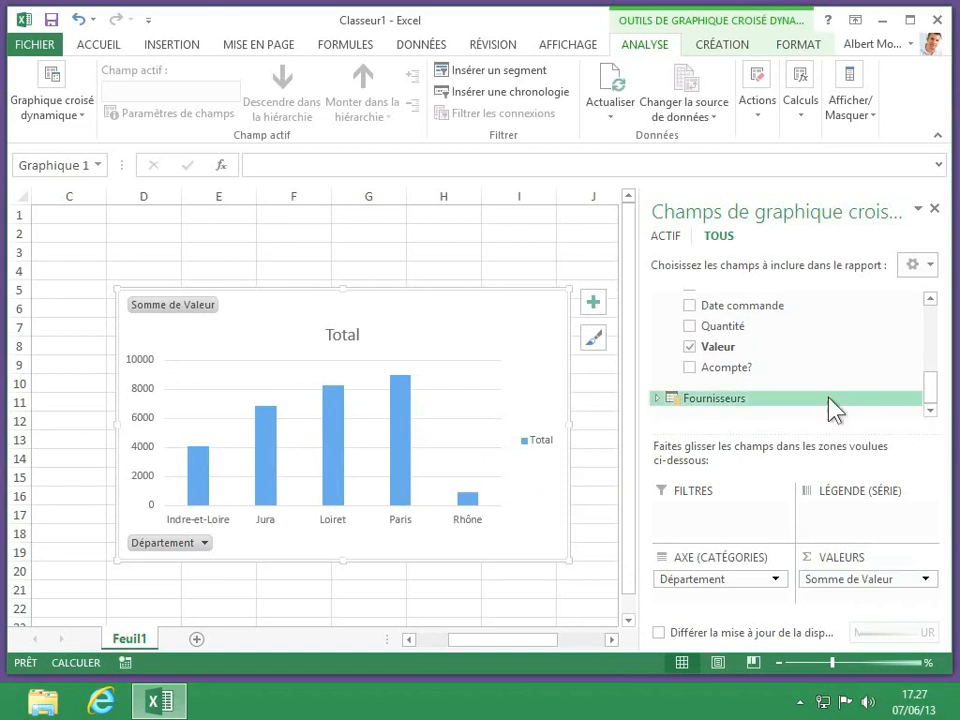
left_click(657, 398)
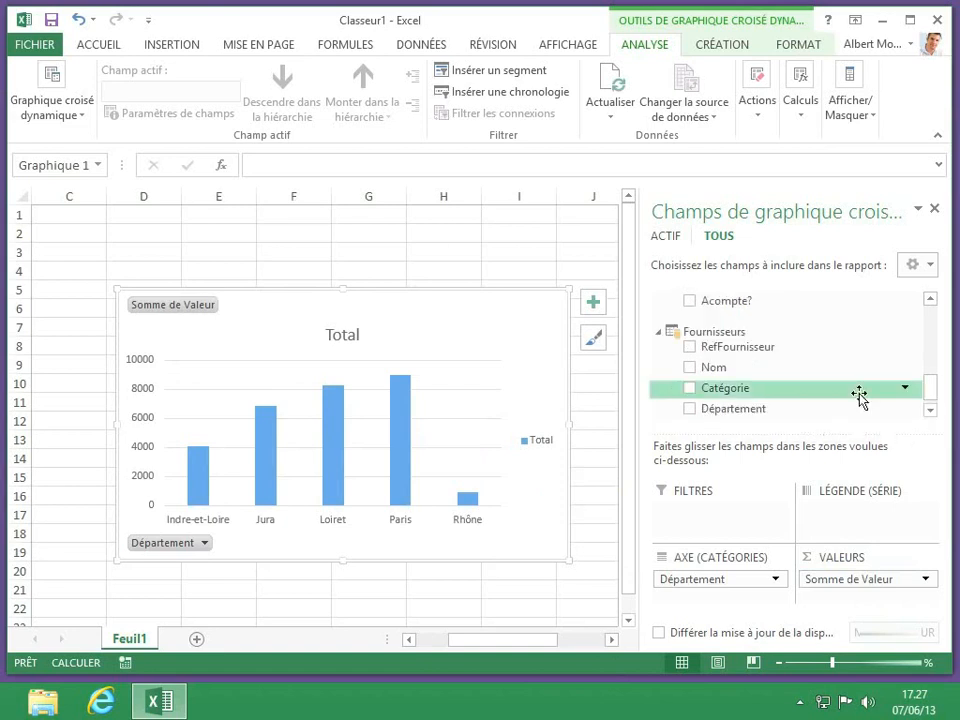
left_click(932, 403)
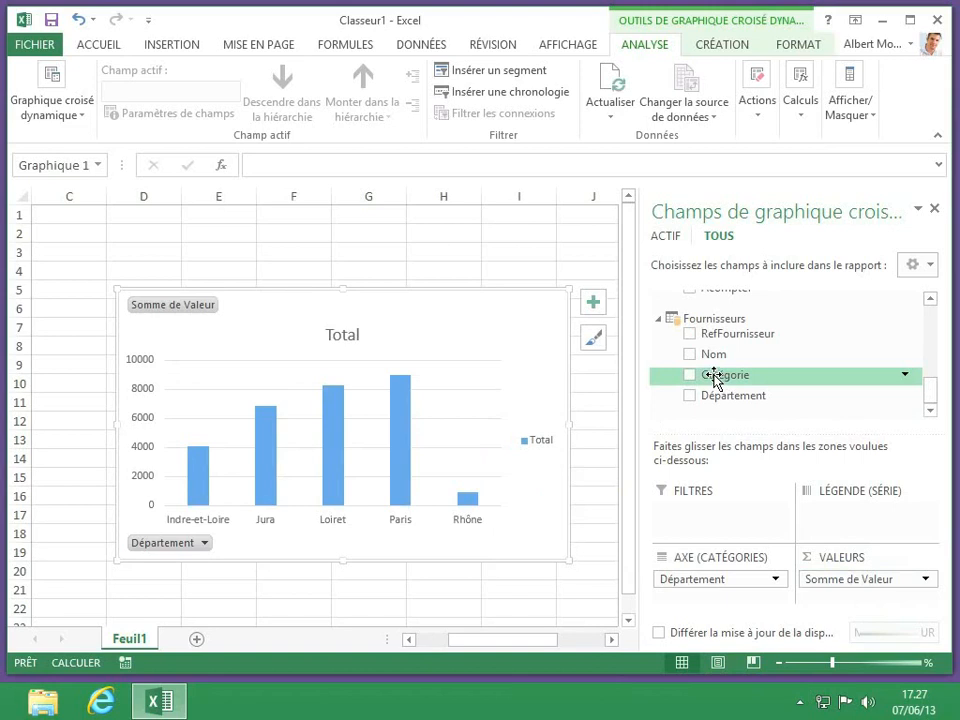
left_click_drag(713, 381, 846, 522)
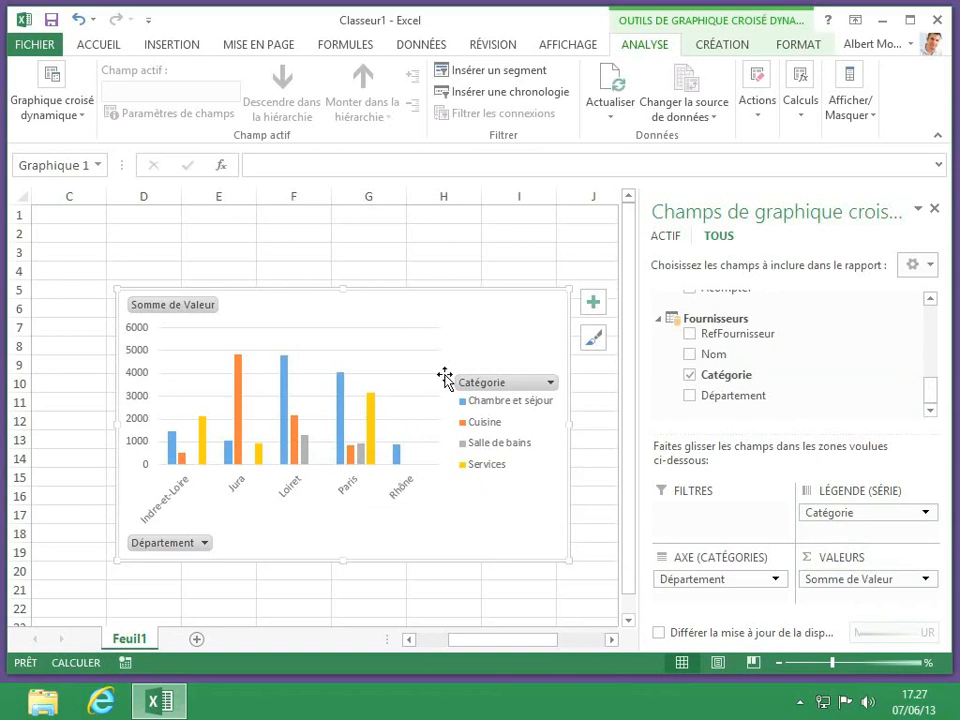
Change the PivotChart type to a stacked column chart (Histogramme empilé).
left_click(707, 47)
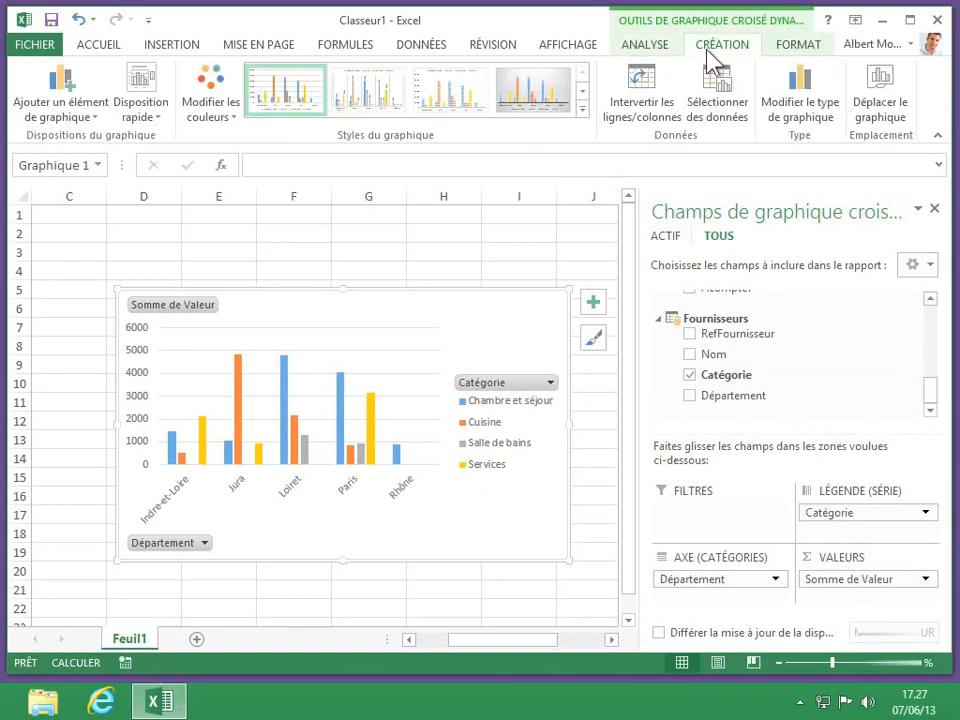
left_click(805, 115)
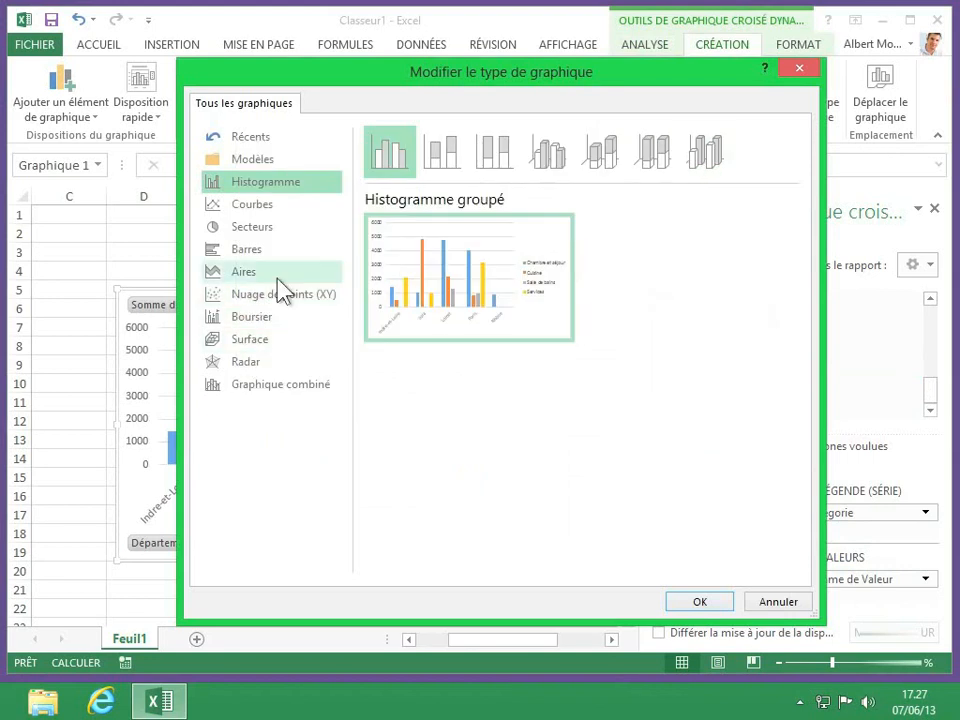
left_click(441, 158)
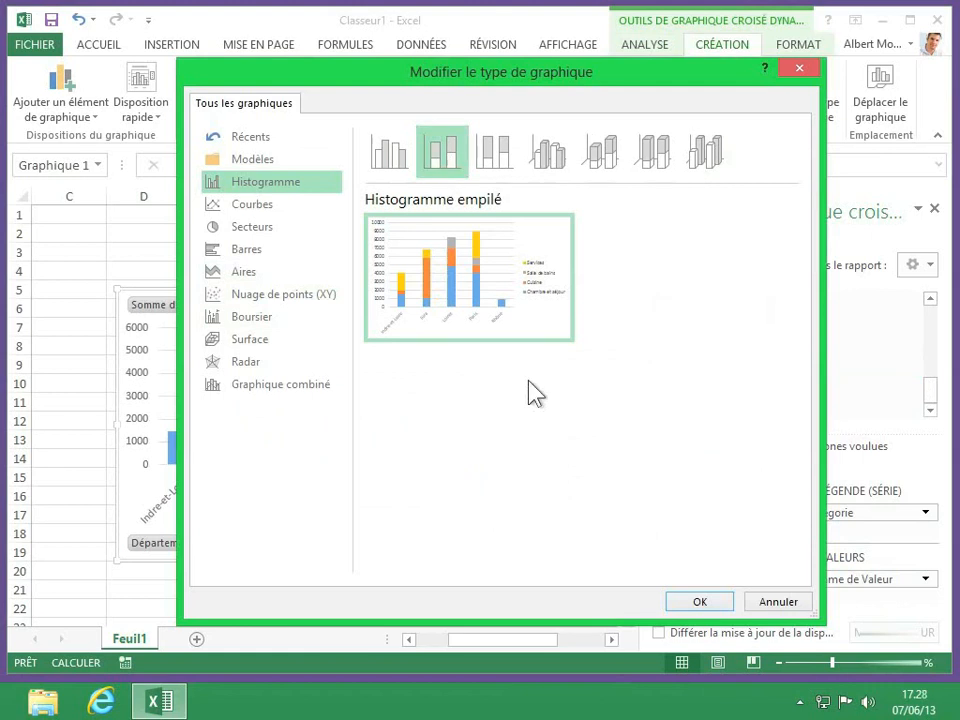
left_click(694, 602)
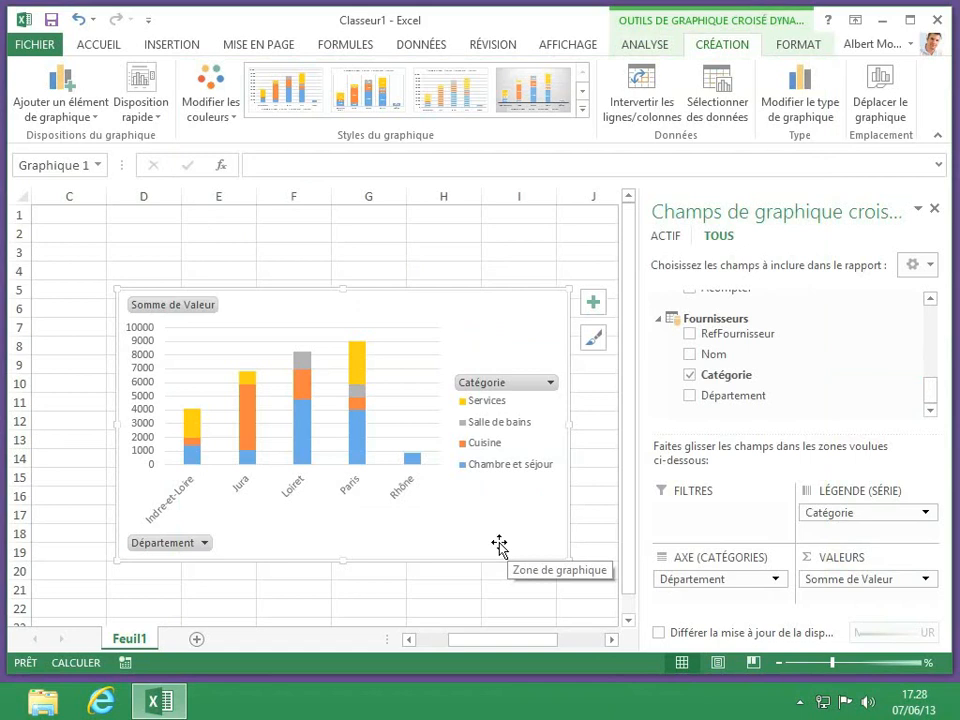
Review the relationships between the imported tables in the relationship manager, and close it without making changes.
left_click(645, 45)
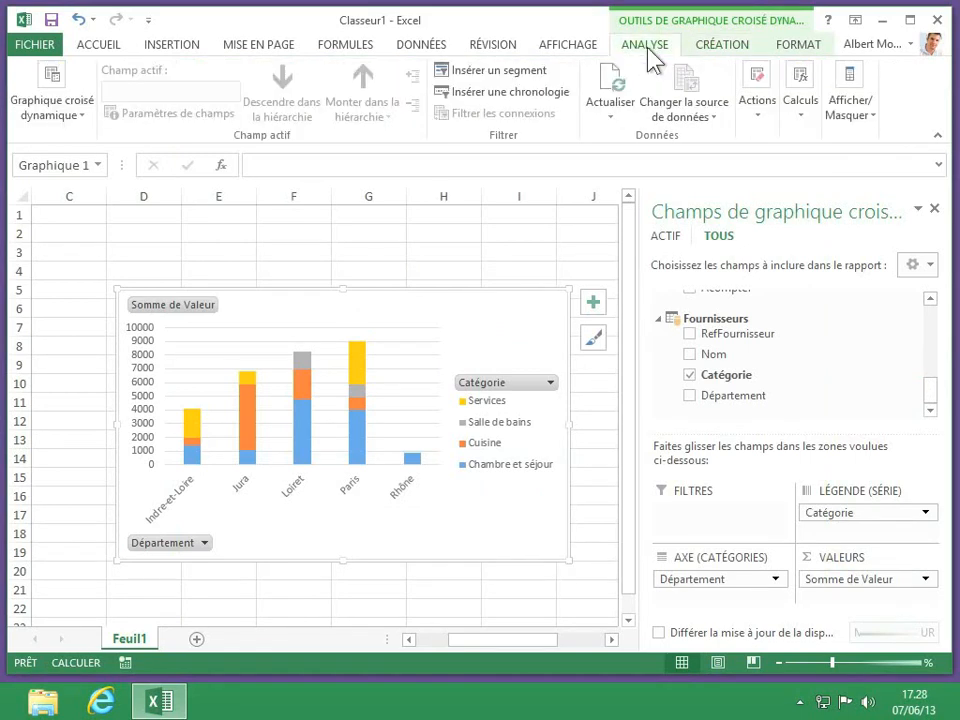
left_click(800, 122)
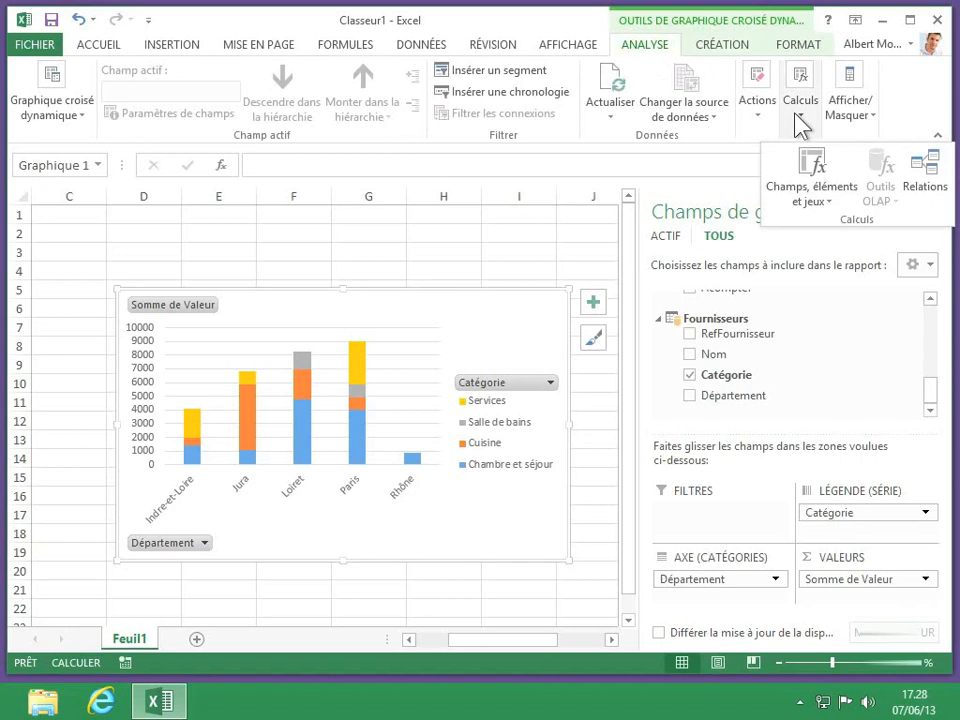
left_click(924, 180)
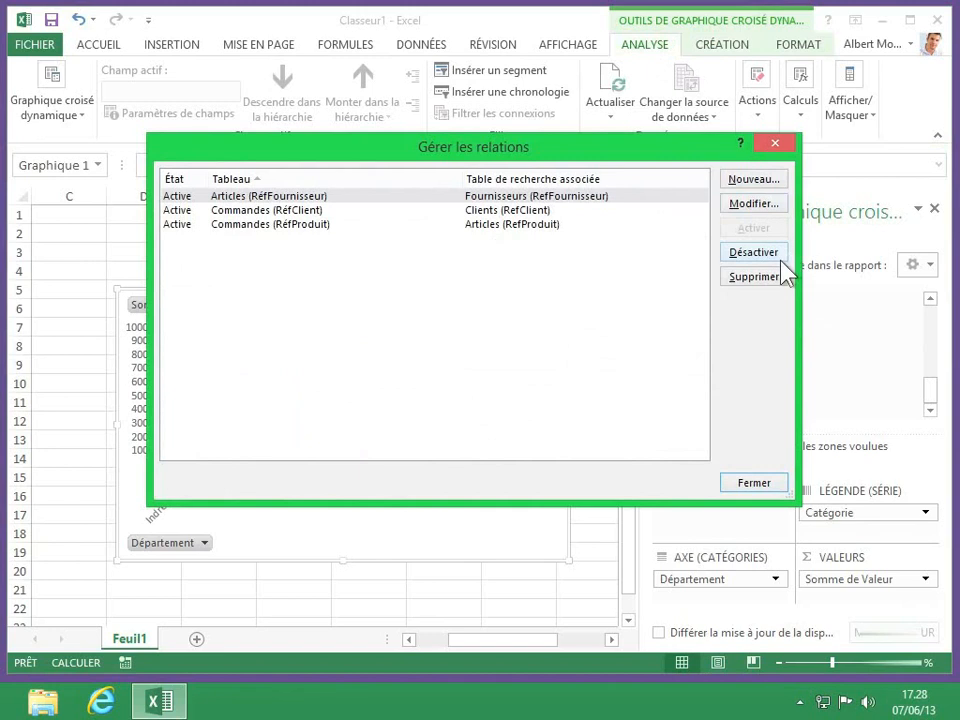
left_click(753, 484)
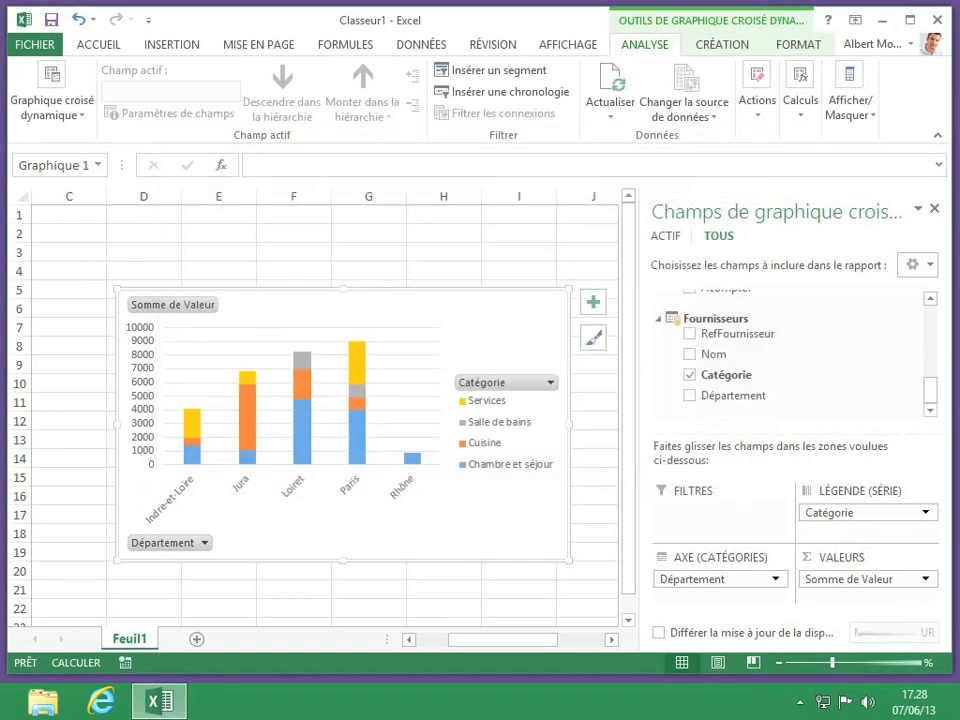